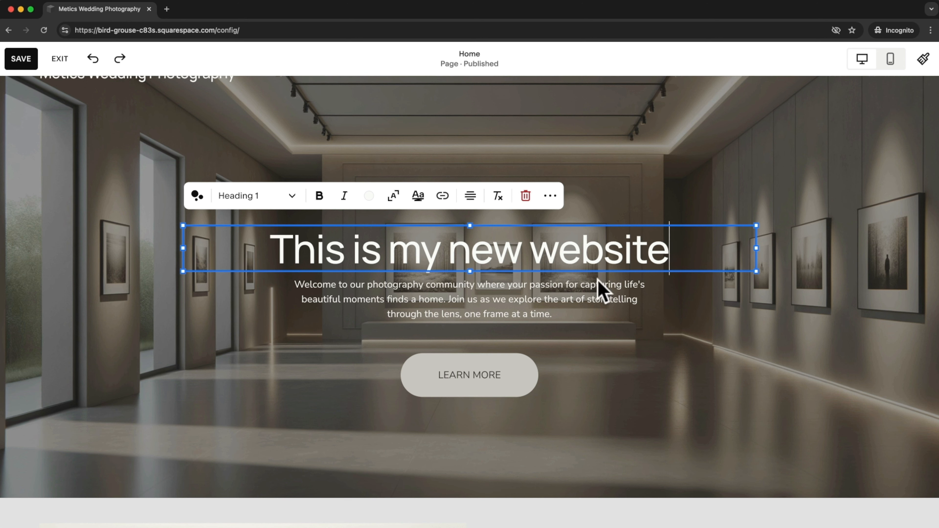
- Generate text in the hero heading with the AI writer using the prompt "headline for a wedding photographer website"
left_click(198, 196)
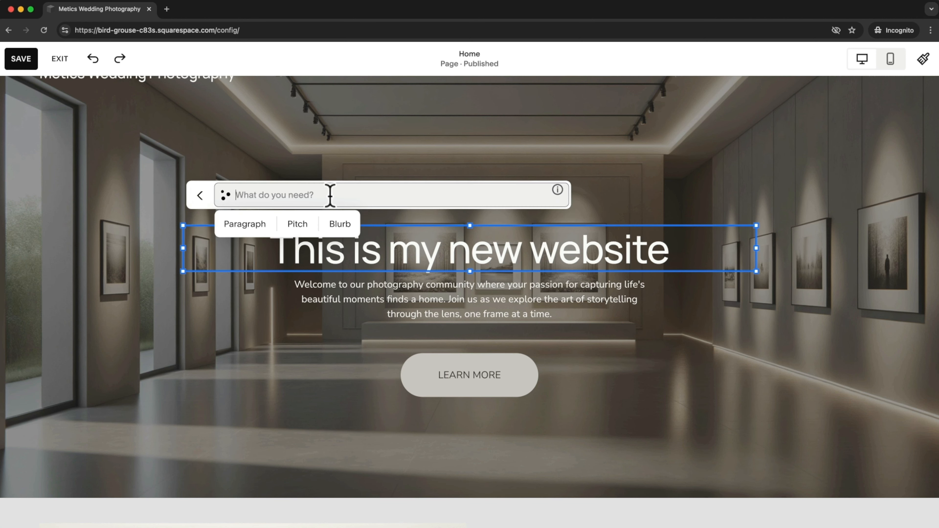
type("headline for a wedding photographer website")
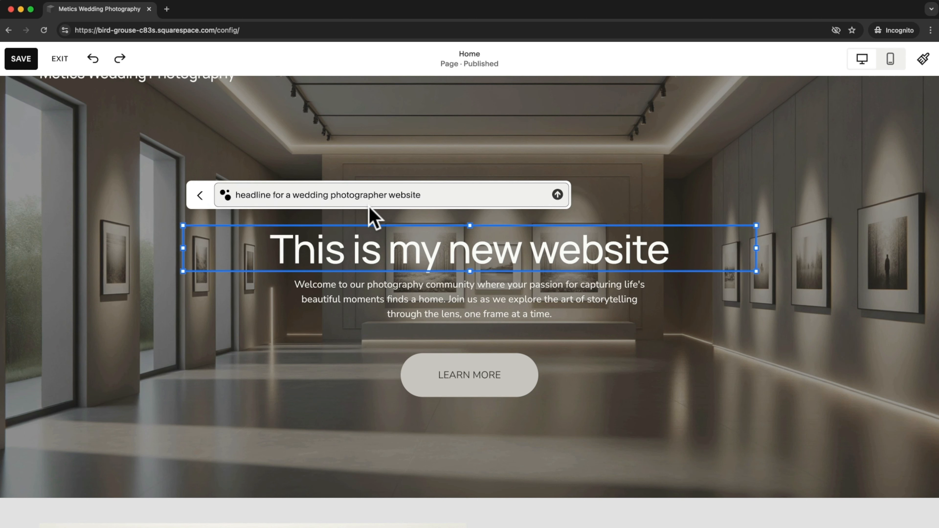
key("Return")
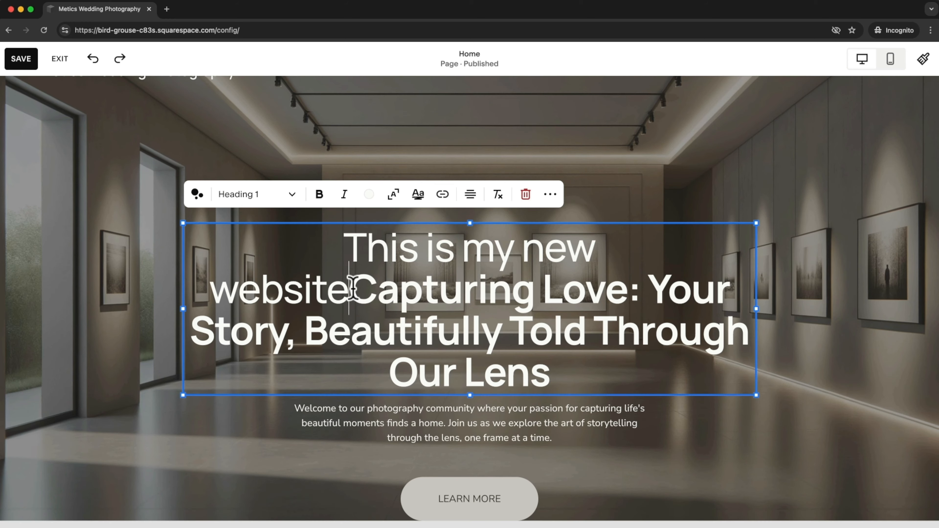
- Delete "This is my new website" from the heading and widen its text block by one grid column on both sides
left_click_drag(352, 287, 561, 371)
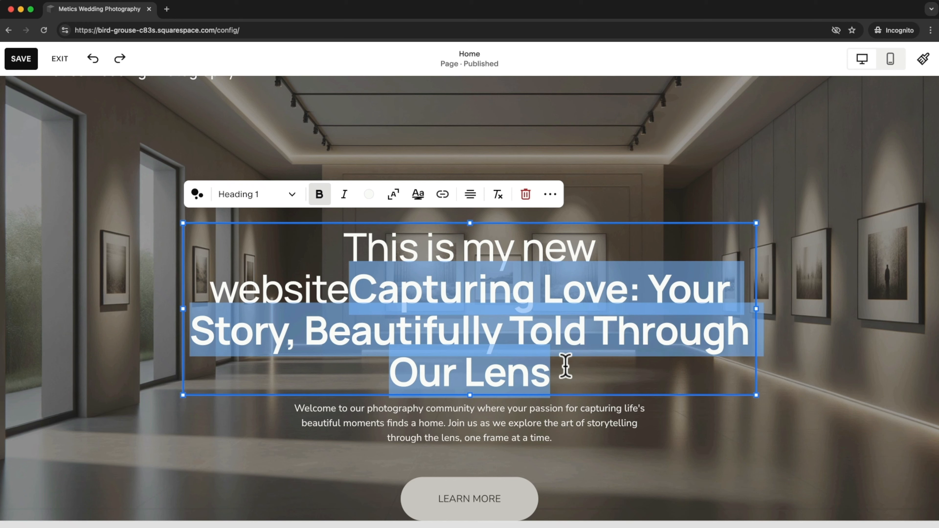
left_click(566, 366)
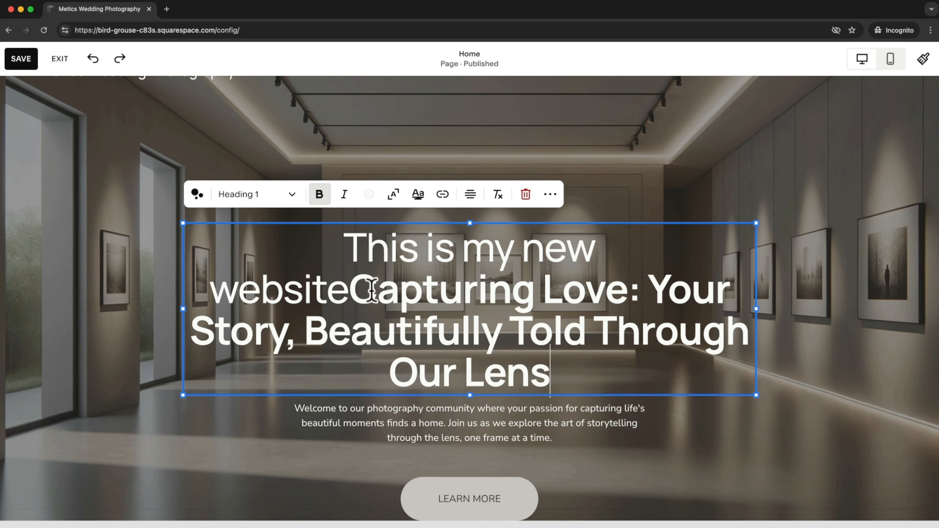
left_click(349, 290)
left_click(345, 247, "shift")
key("BackSpace")
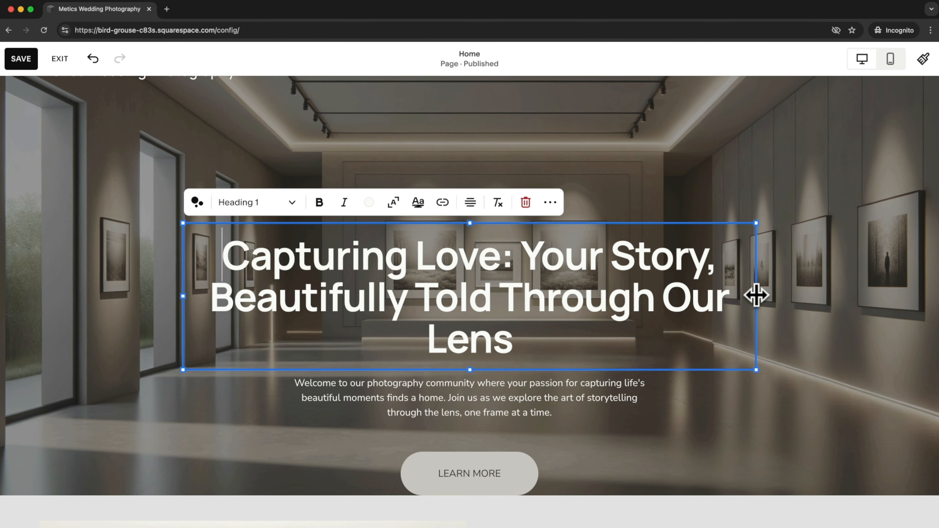
left_click_drag(757, 296, 792, 296)
left_click_drag(183, 296, 157, 296)
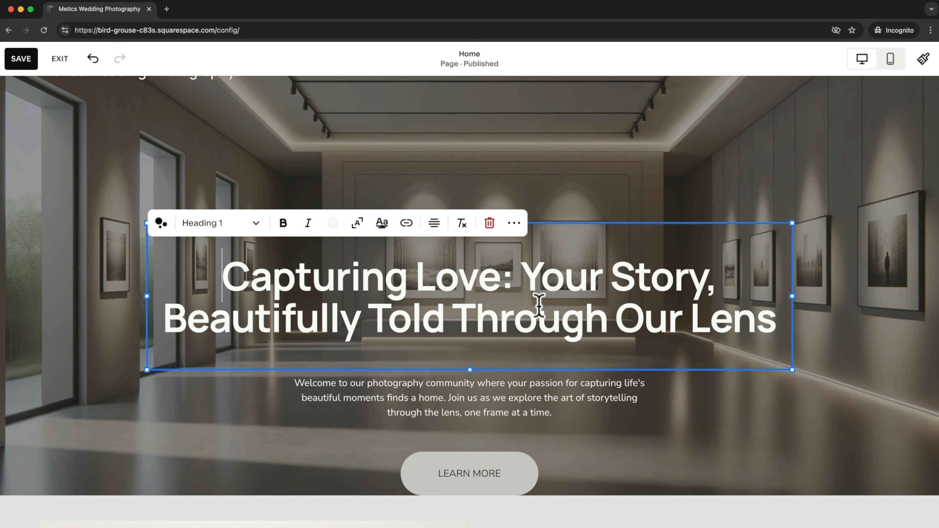
- Try the heading without bold and with left and right alignment, returning it to bold and centred
left_click_drag(775, 331, 235, 296)
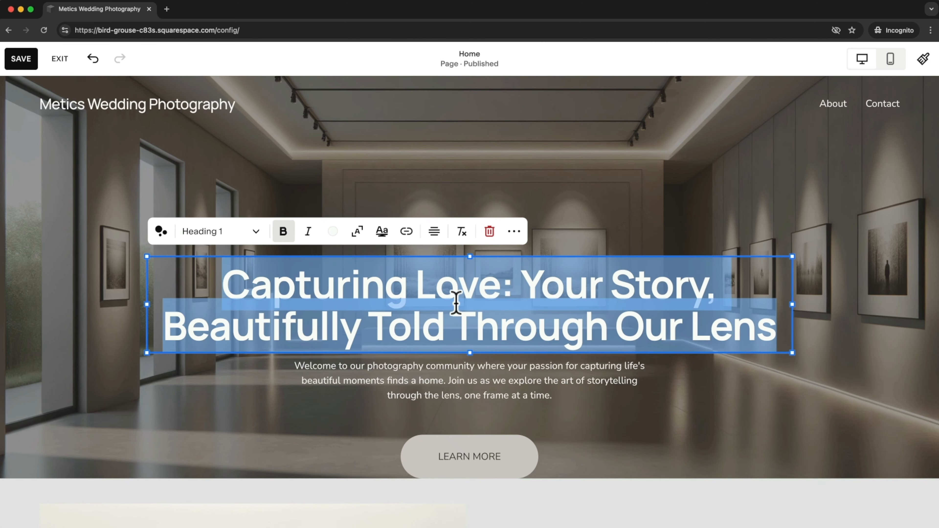
left_click(514, 233)
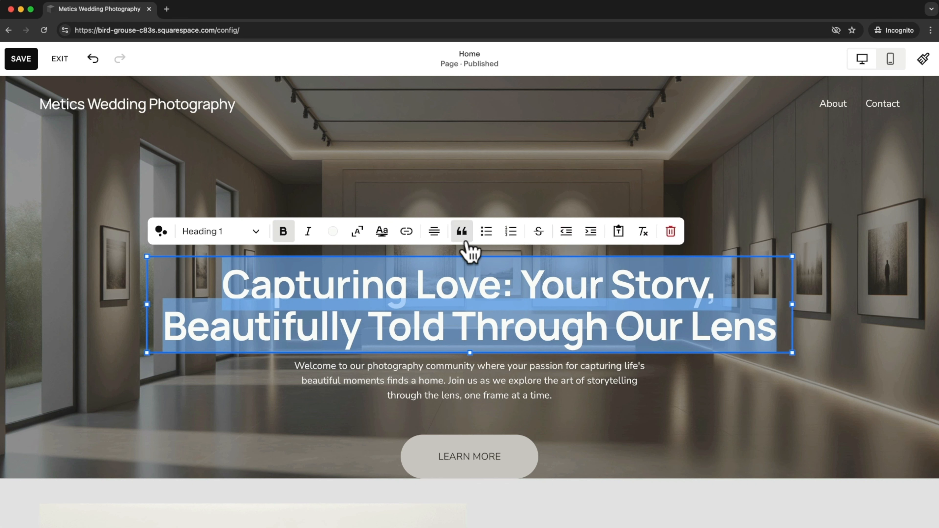
left_click(278, 233)
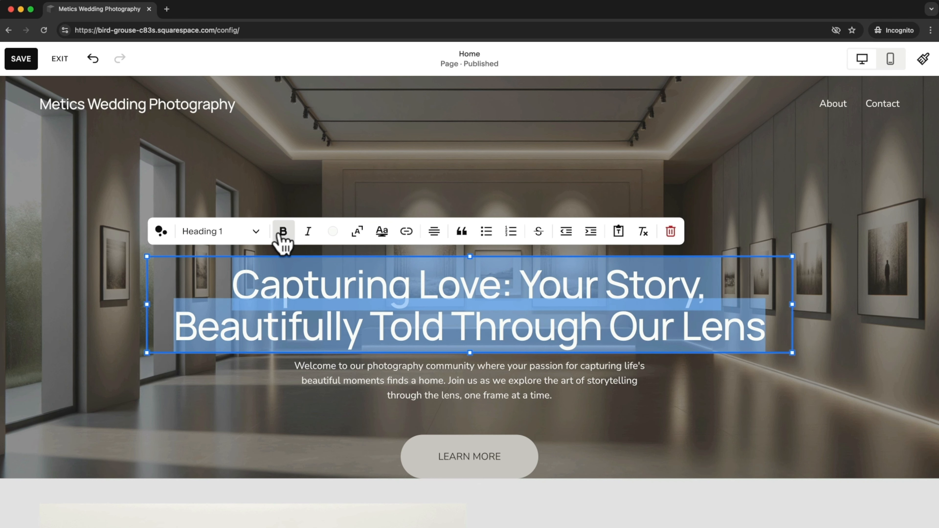
left_click(283, 232)
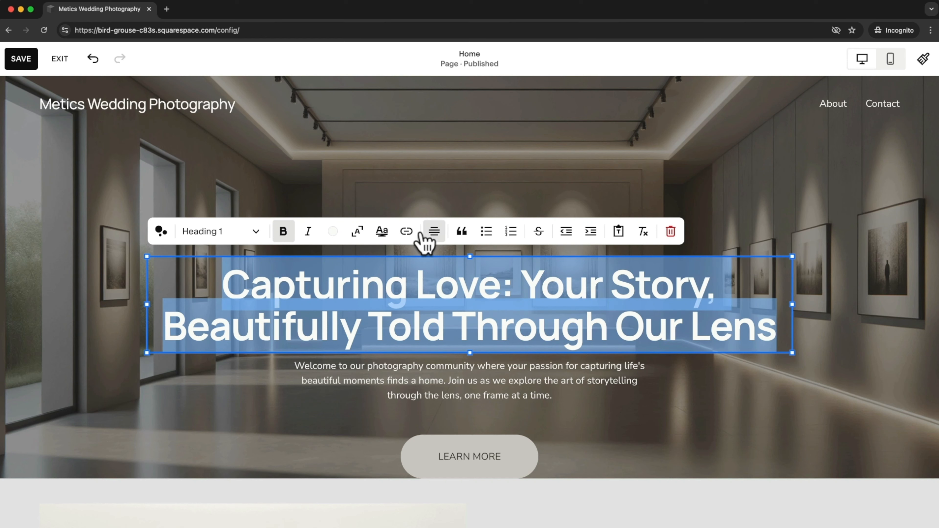
left_click(435, 233)
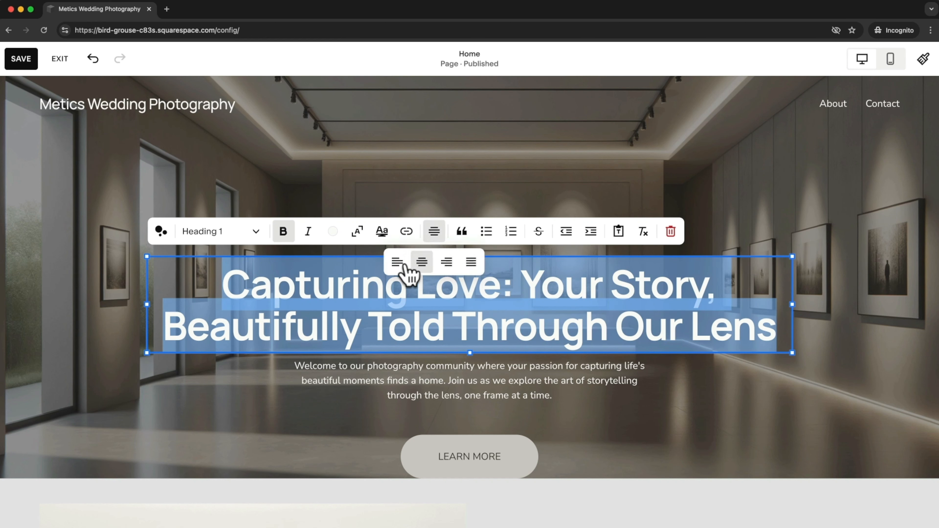
left_click(393, 266)
left_click(447, 264)
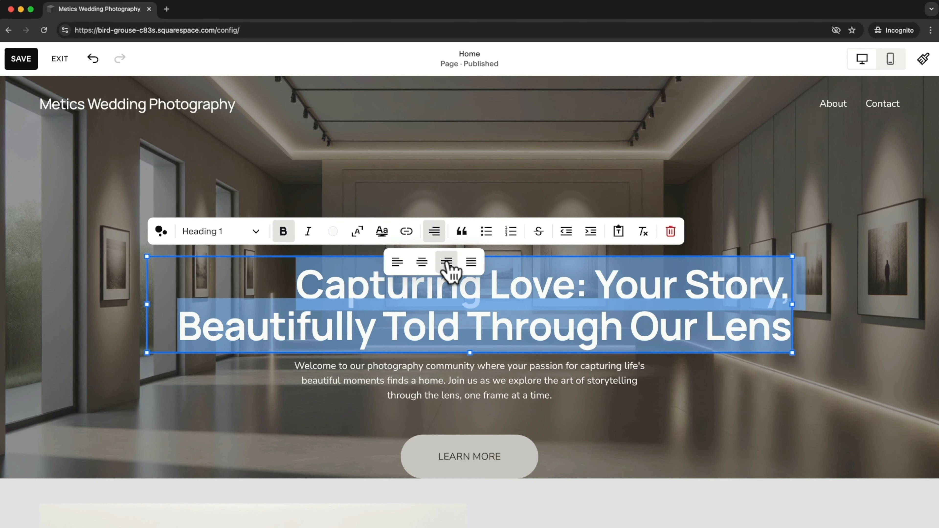
left_click(422, 263)
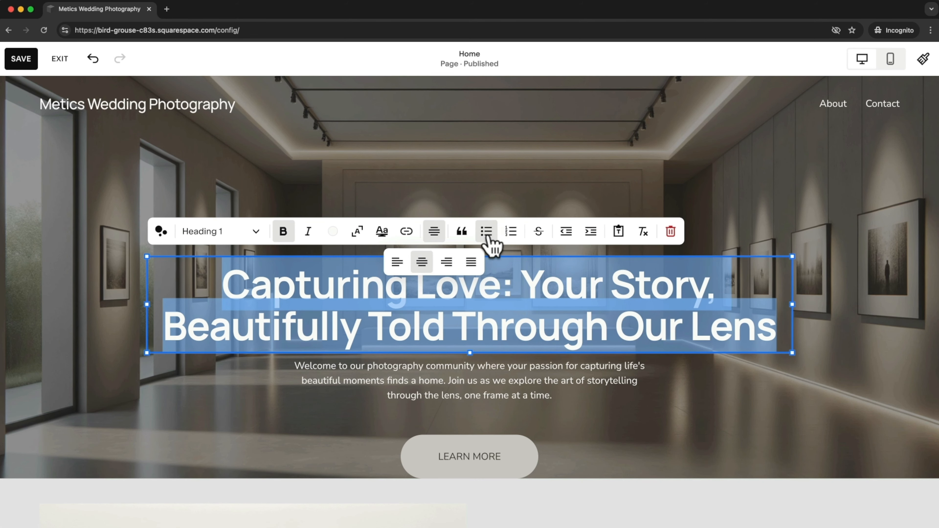
key("super+z")
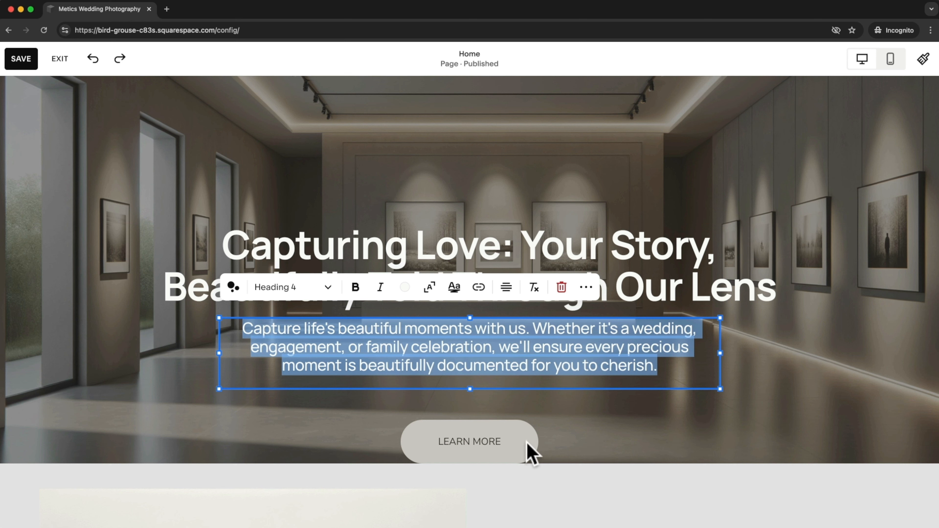
- Change the text of the Learn More button in the hero section to "Contact"
left_click(516, 440)
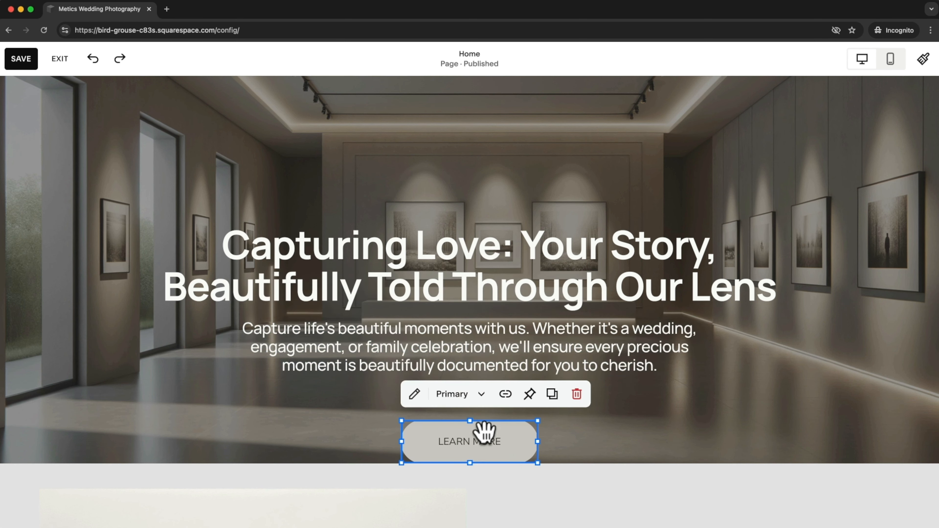
left_click(414, 394)
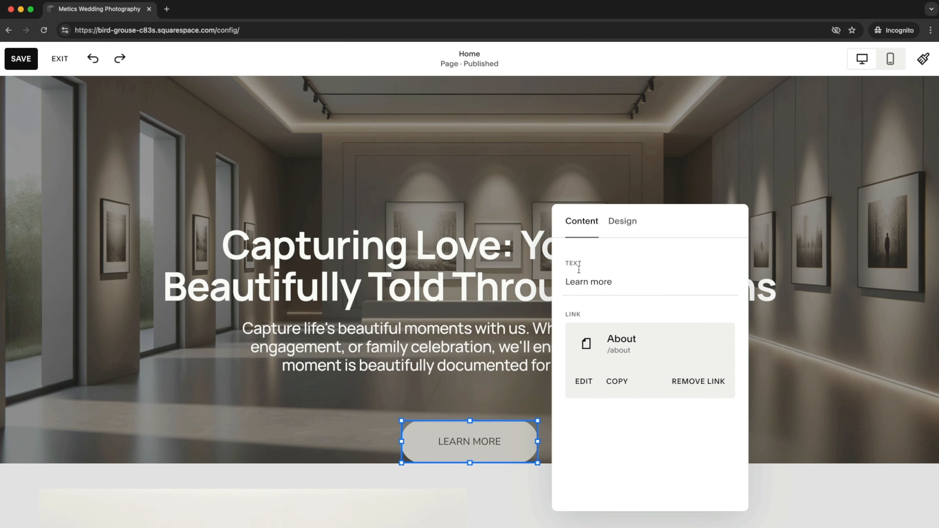
left_click_drag(566, 281, 622, 284)
type("Contact")
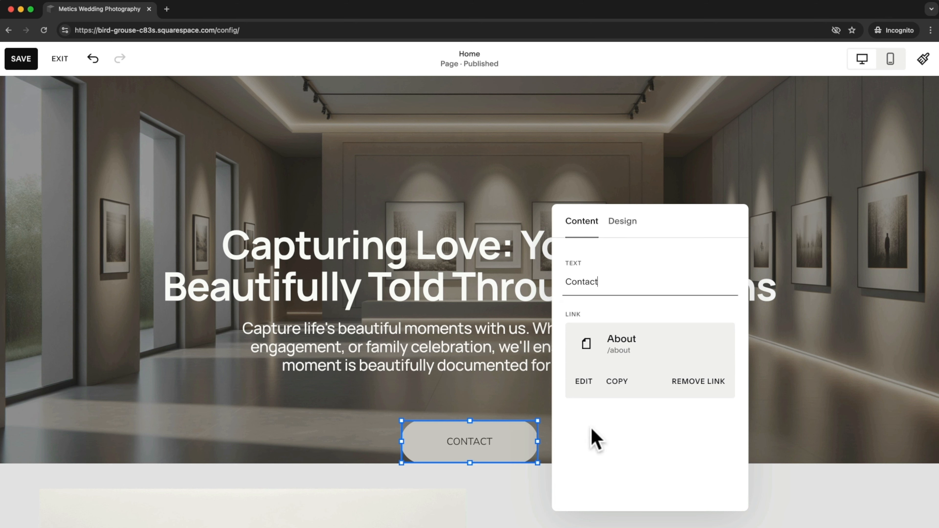
- Replace the button's About link with a link to the Contact page (/contact)
left_click(584, 384)
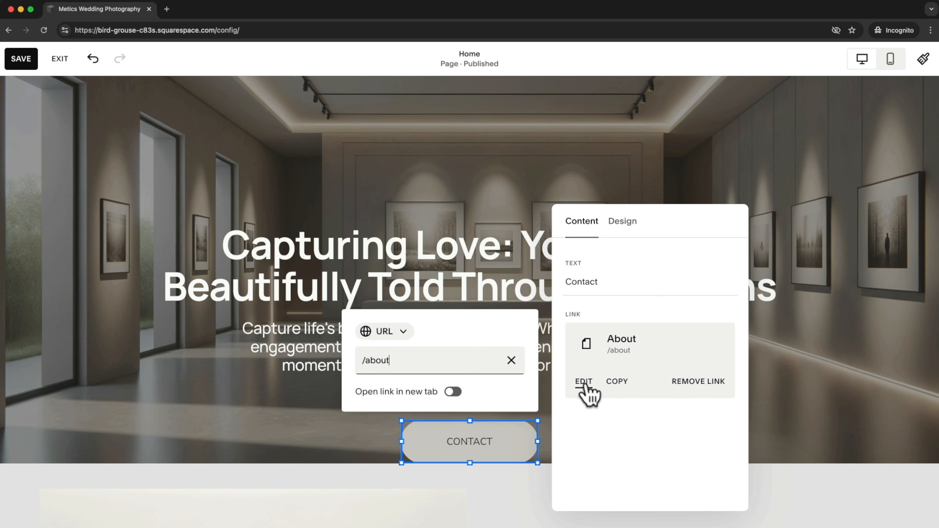
left_click(512, 360)
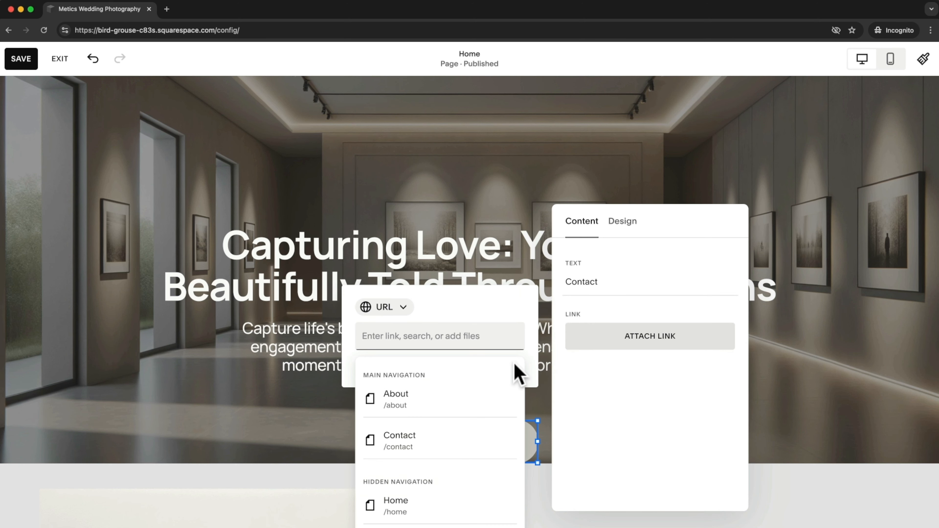
left_click(417, 438)
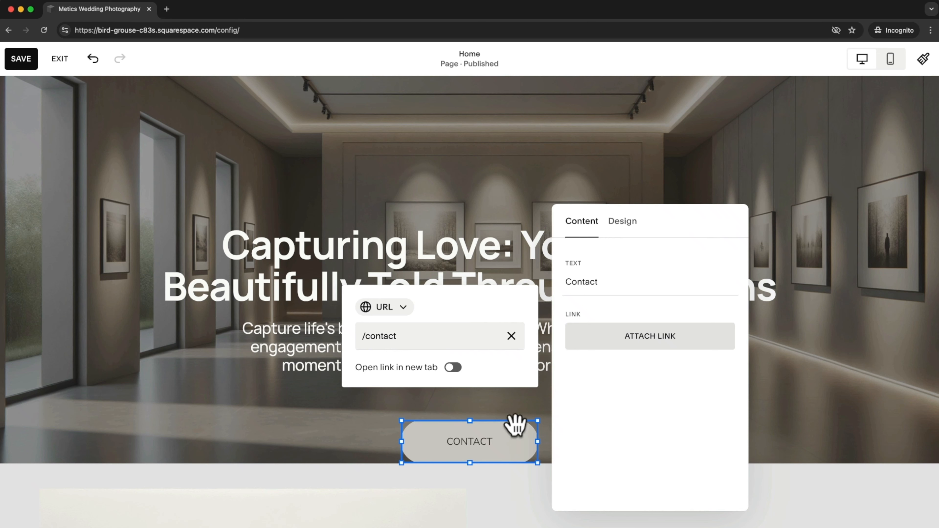
- Try widening the Contact button with Fill sizing and with Fit sizing, returning its block to the original width each time
left_click(627, 226)
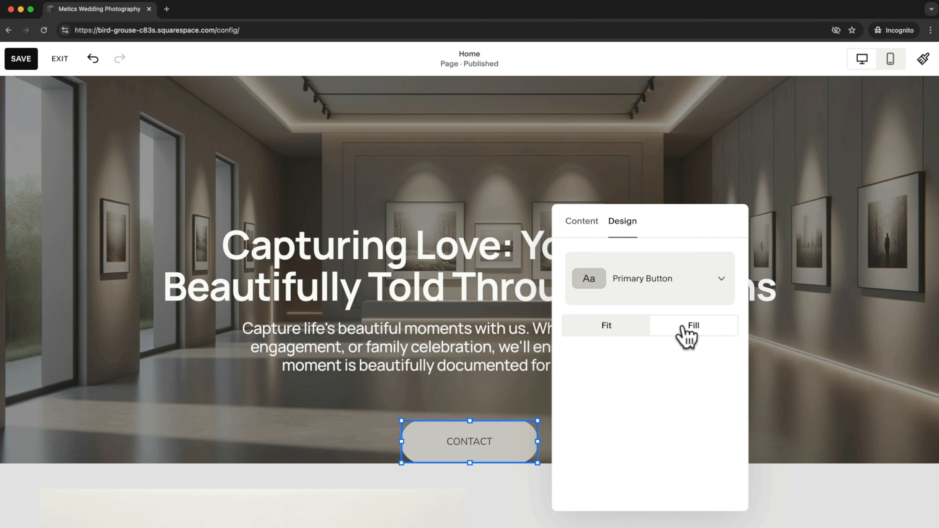
left_click_drag(401, 442, 357, 453)
mouse_move(537, 442)
left_mouse_down()
mouse_move(579, 451)
mouse_move(537, 443)
left_mouse_up()
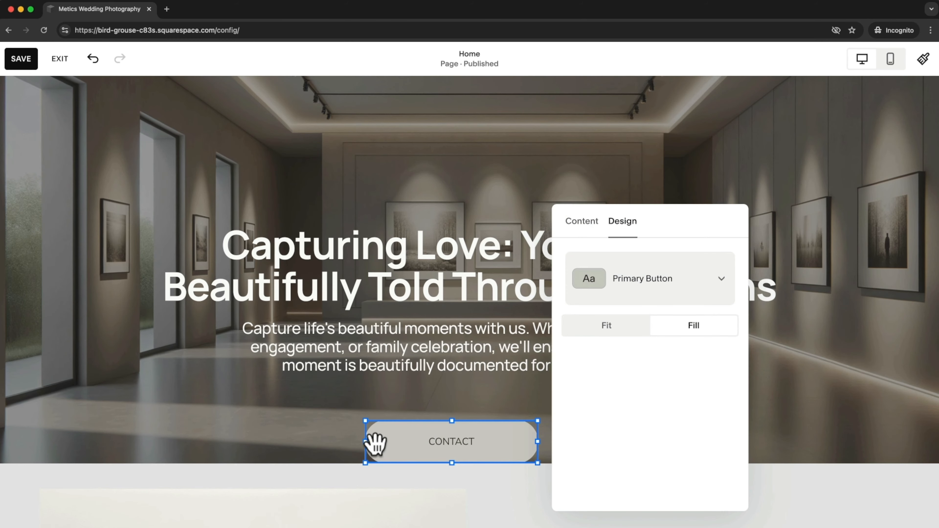
left_click_drag(369, 442, 402, 441)
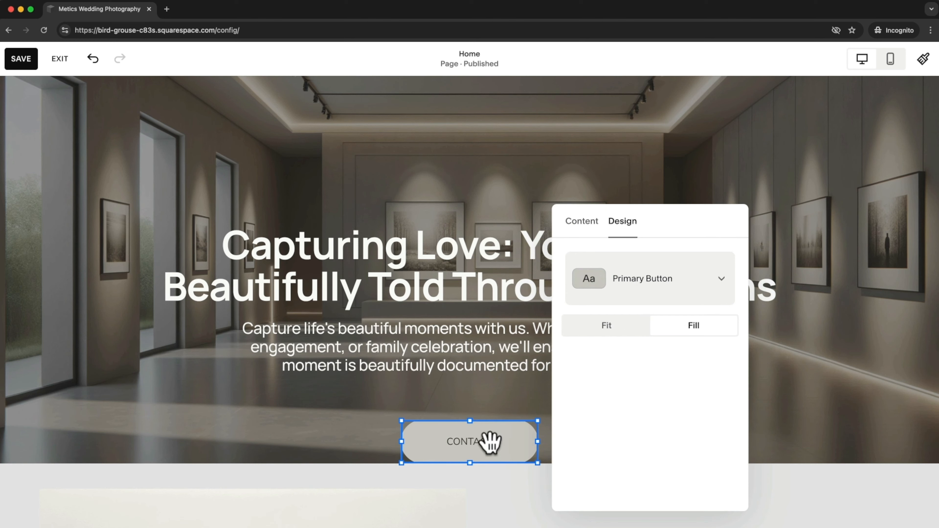
left_click(609, 326)
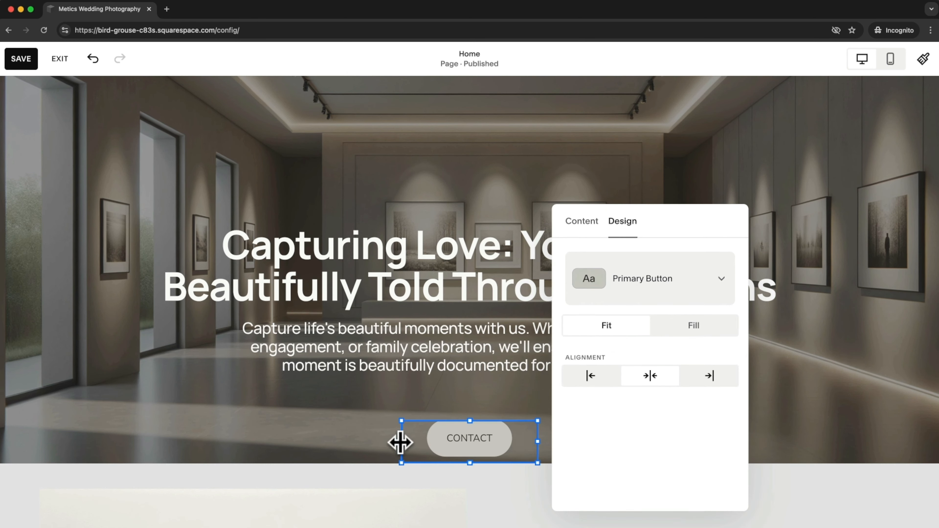
left_click_drag(399, 442, 329, 442)
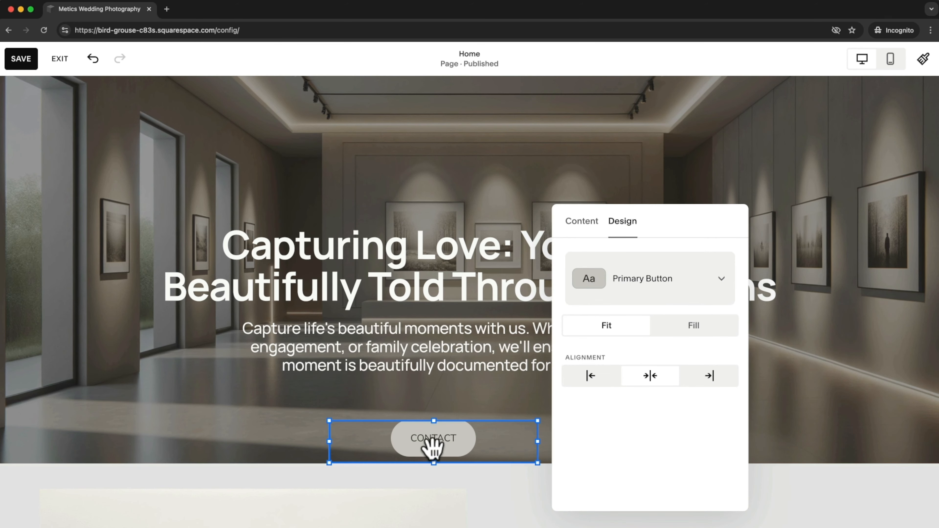
left_click_drag(330, 443, 409, 453)
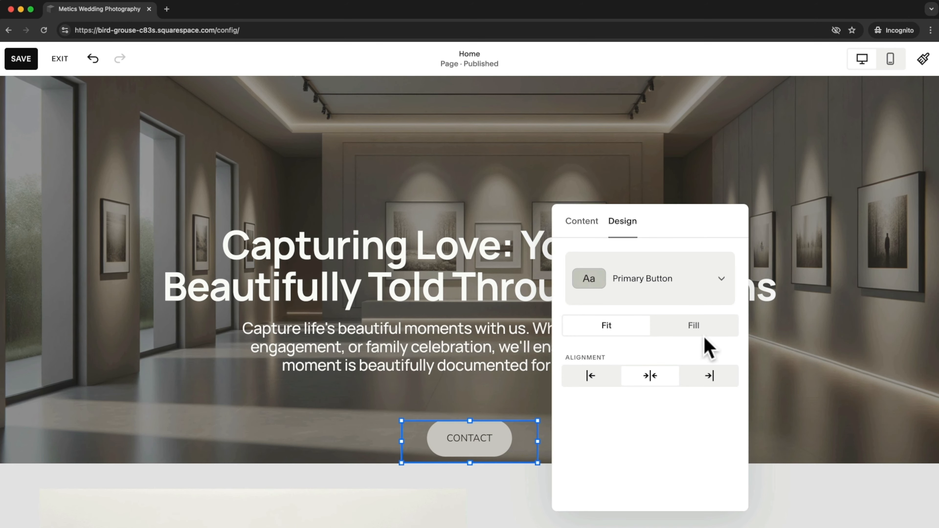
- Set the Contact button's sizing to Fill and extend its upper edge by one grid row
left_click(695, 327)
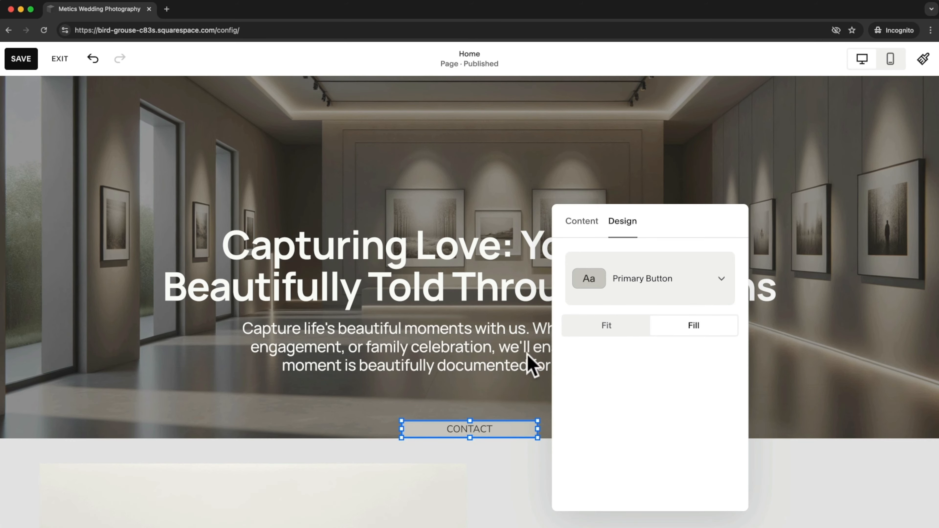
left_click_drag(470, 421, 473, 395)
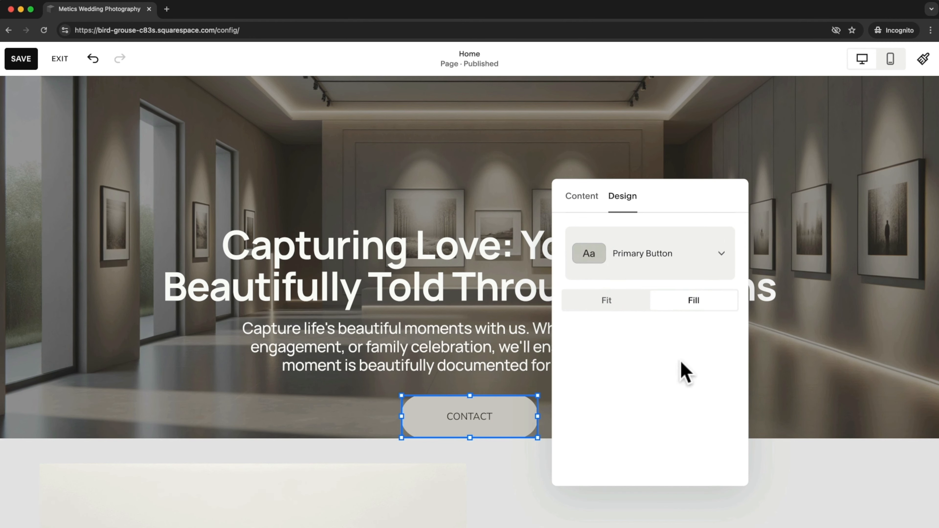
- Try the Secondary Button and Tertiary Button styles on the Contact button and return it to Primary Button
left_click(662, 254)
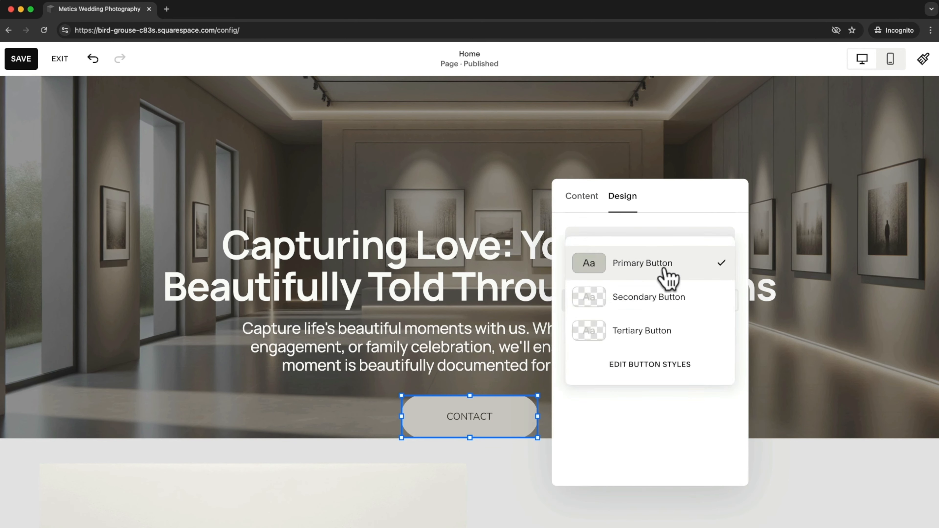
left_click(651, 301)
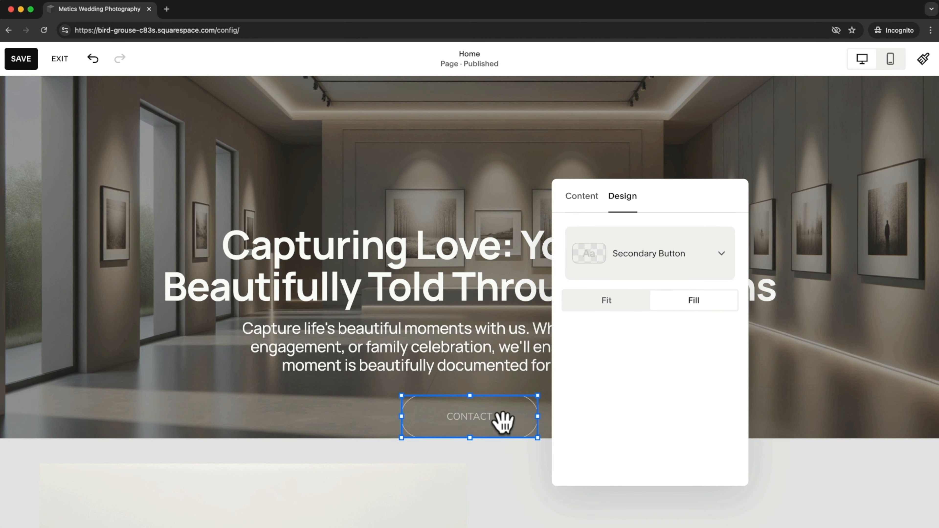
left_click(638, 276)
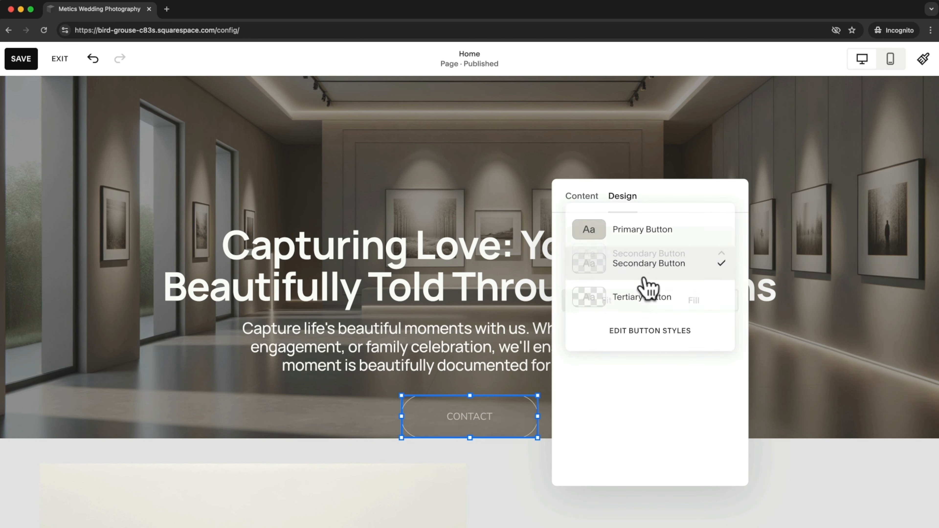
left_click(646, 299)
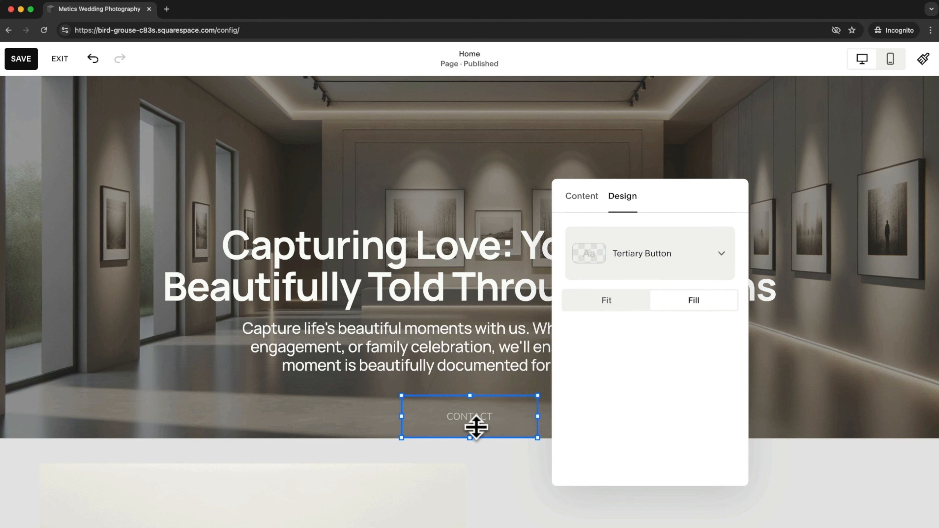
left_click(671, 256)
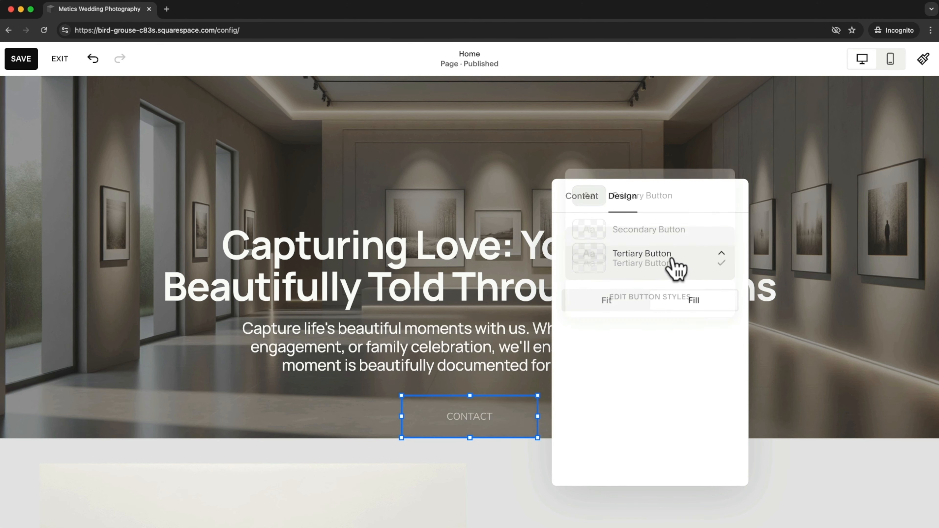
left_click(669, 198)
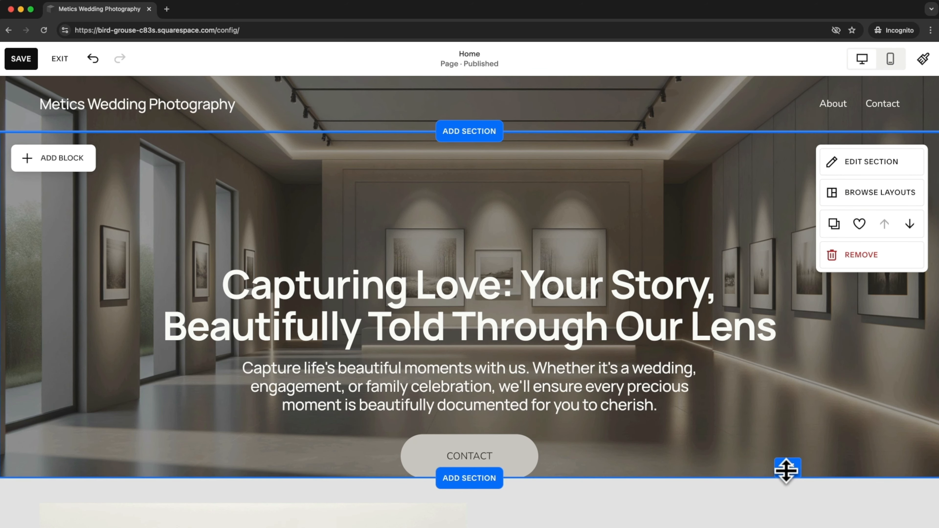
- Make the hero section about two grid rows taller and move the heading and the paragraph below it up one row
left_click_drag(787, 468, 788, 511)
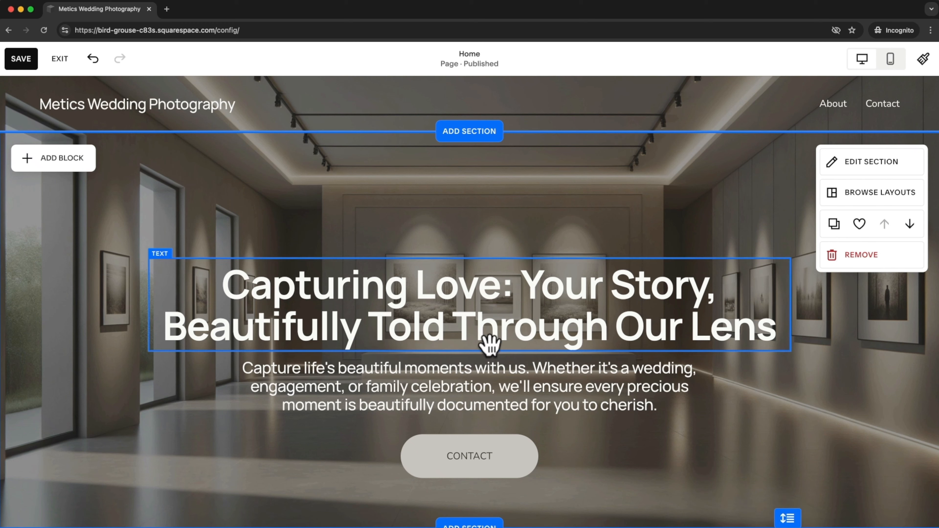
left_click_drag(492, 330, 506, 274)
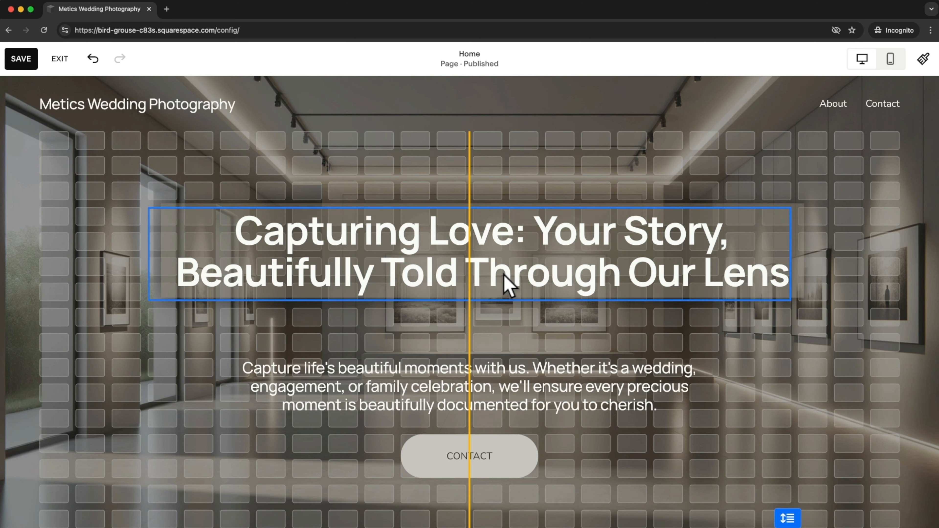
left_click_drag(502, 277, 492, 318)
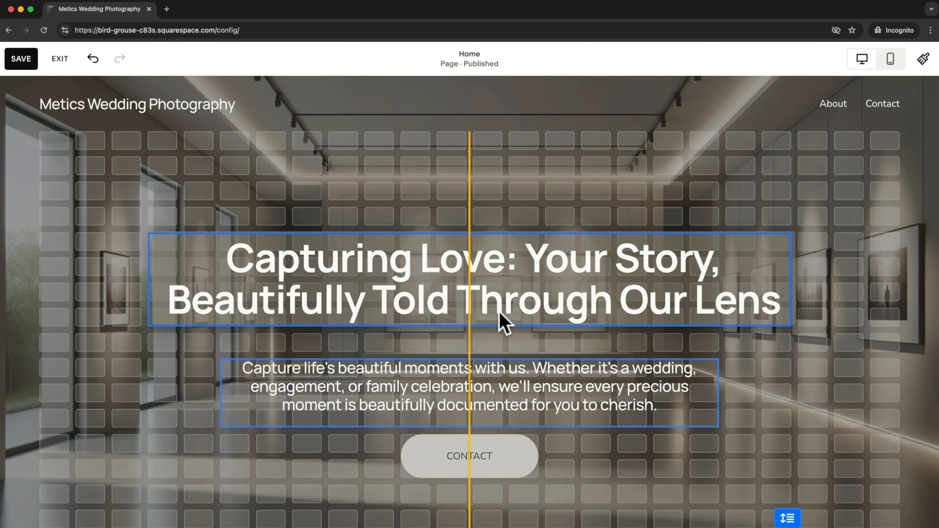
mouse_move(499, 304)
left_mouse_down()
mouse_move(502, 293)
mouse_move(499, 300)
left_mouse_up()
mouse_move(481, 364)
left_mouse_down()
mouse_move(492, 381)
mouse_move(492, 356)
left_mouse_up()
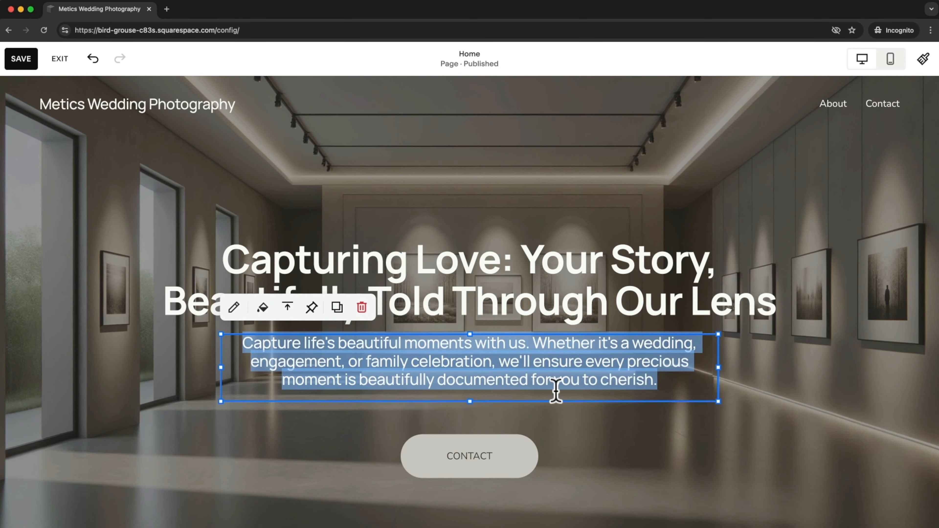
scroll(488, 442, "down", 2)
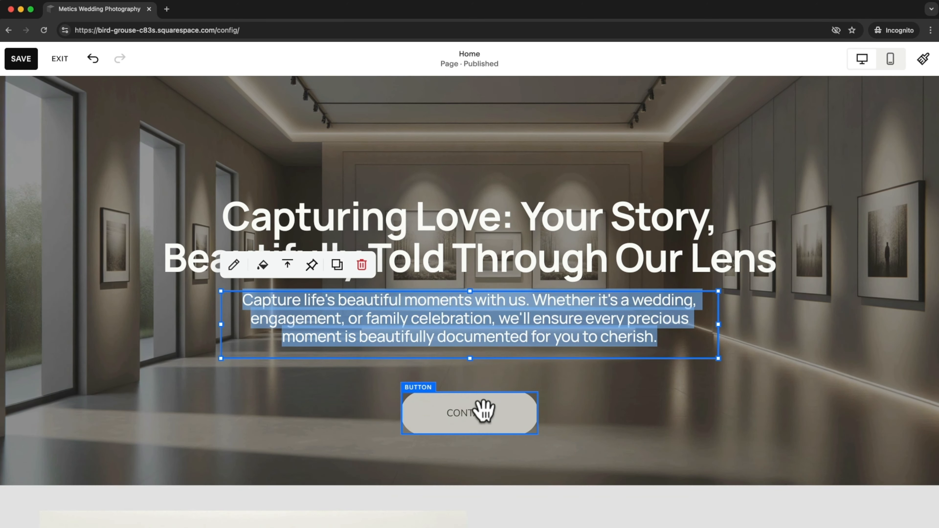